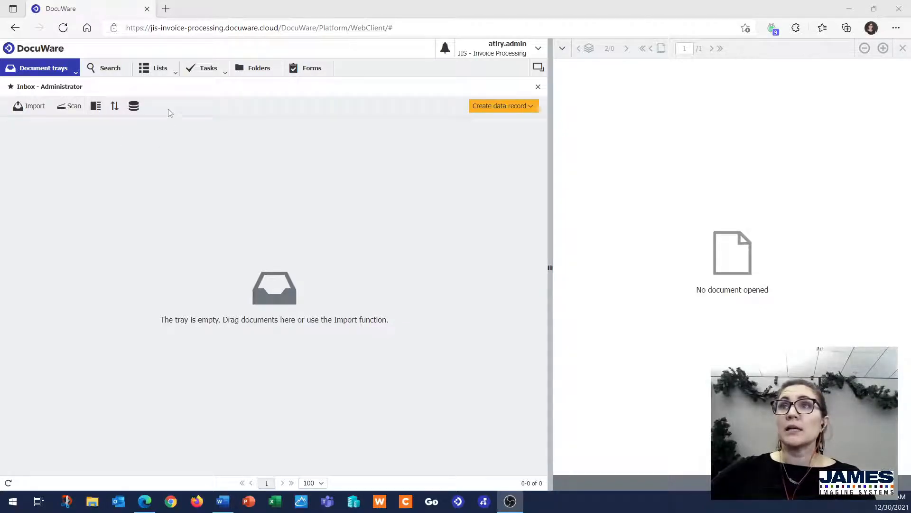
Step: Open the saved list "Dec Papercut Webinar Registrants" from the JIS - Registrations cabinet
click(176, 73)
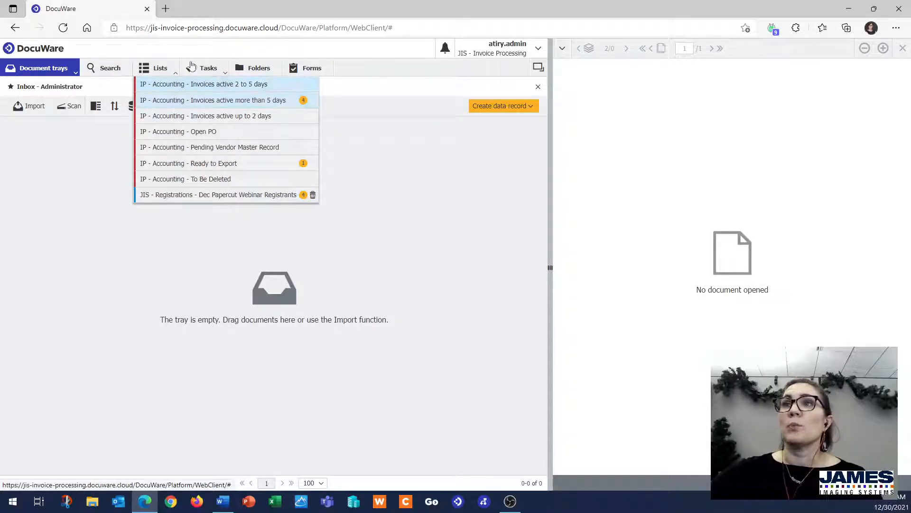
click(175, 74)
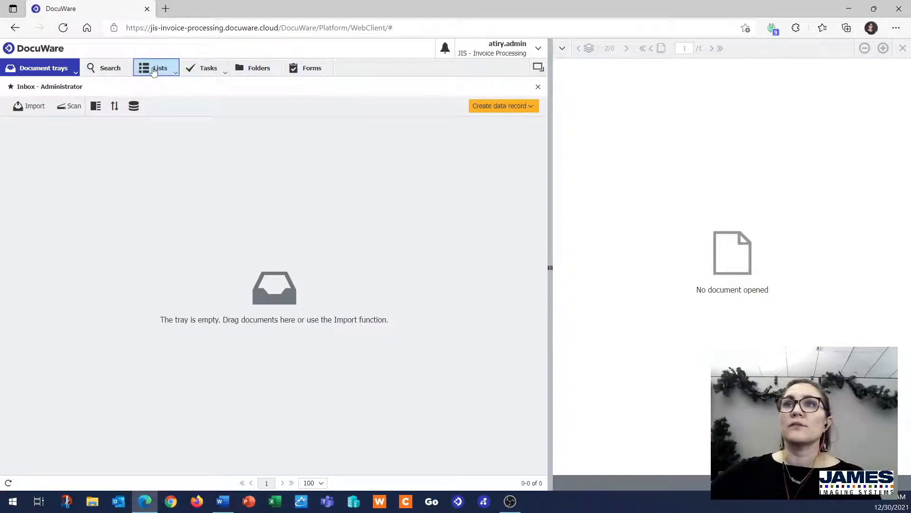
click(176, 74)
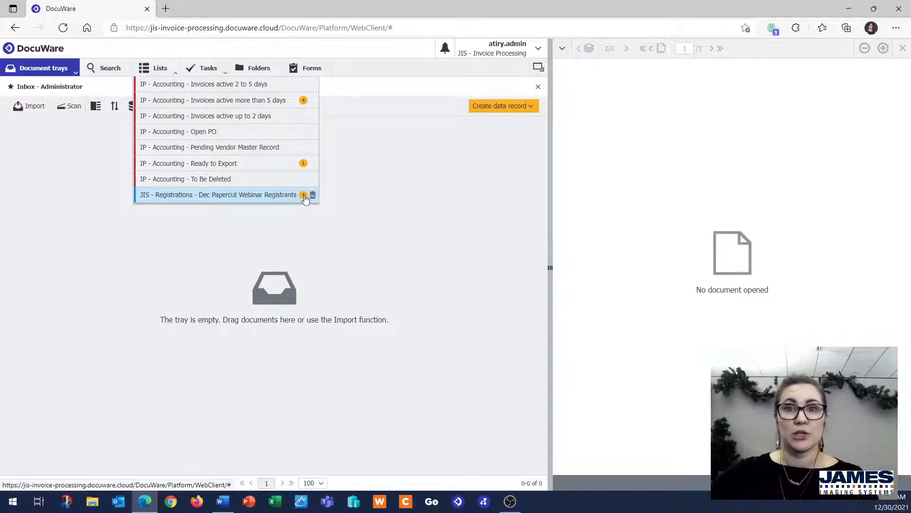
click(209, 195)
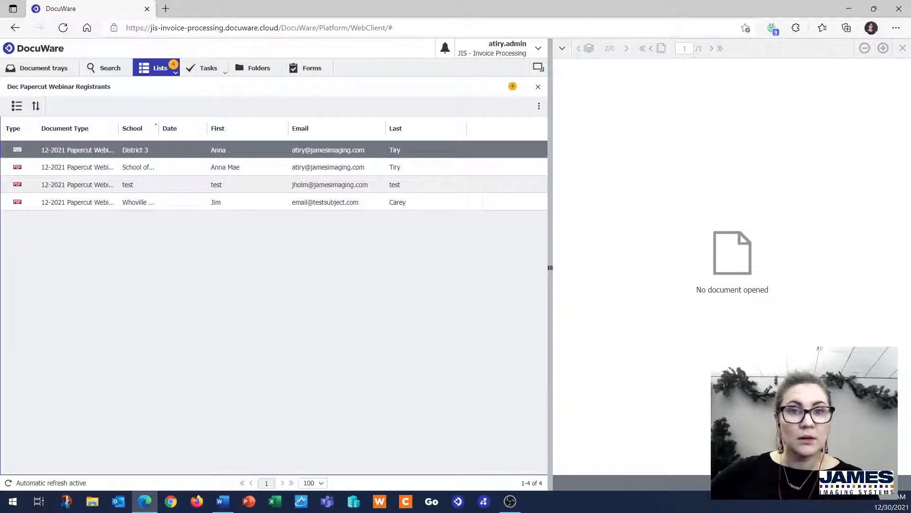
Step: Delete the saved "Dec Papercut Webinar Registrants" list, close its open view, and check the remaining lists
click(173, 72)
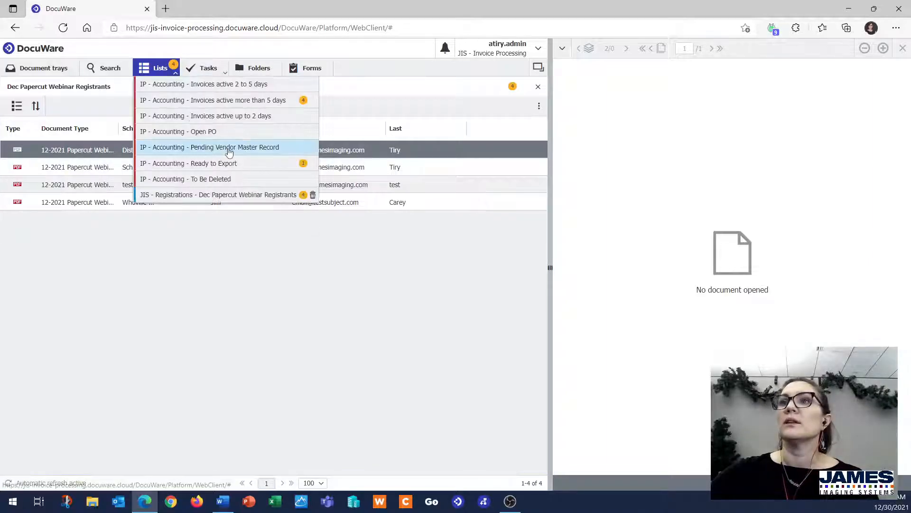
click(313, 197)
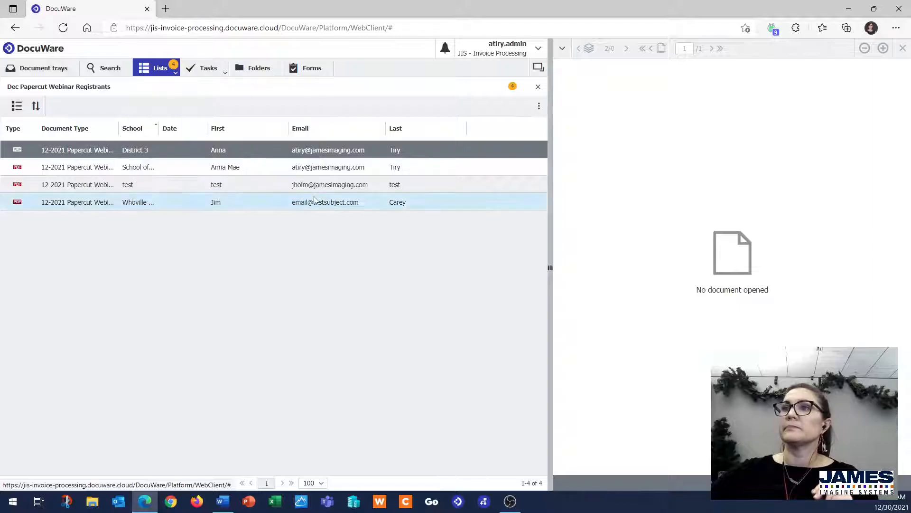
click(538, 87)
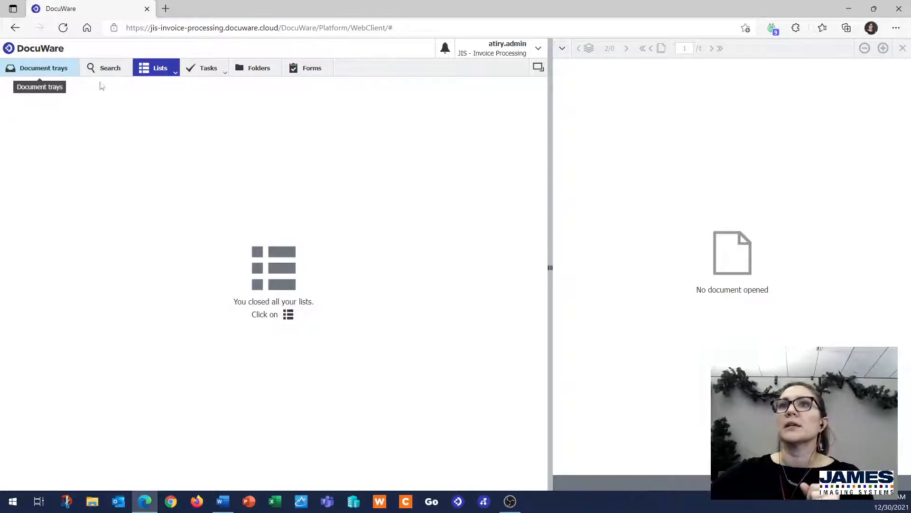
click(161, 70)
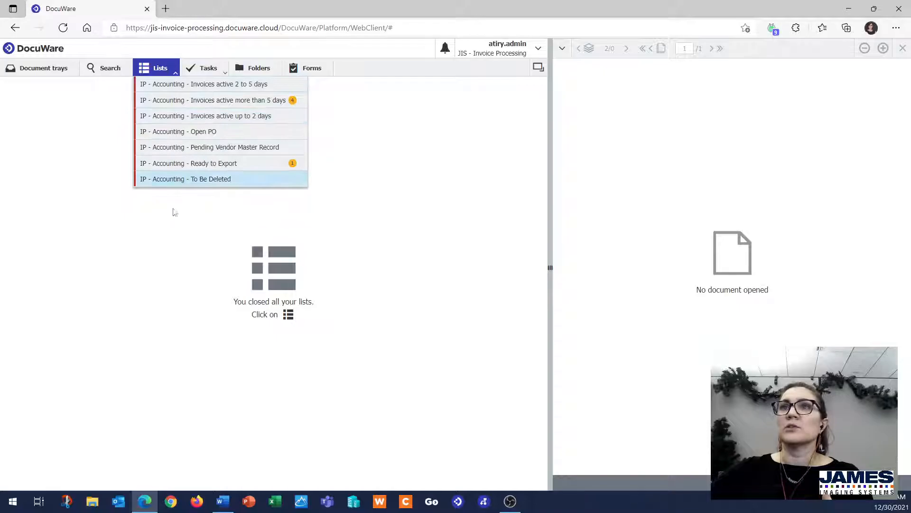
Step: Reset the criteria of the previous JIS - Registrations search and close that search
click(104, 68)
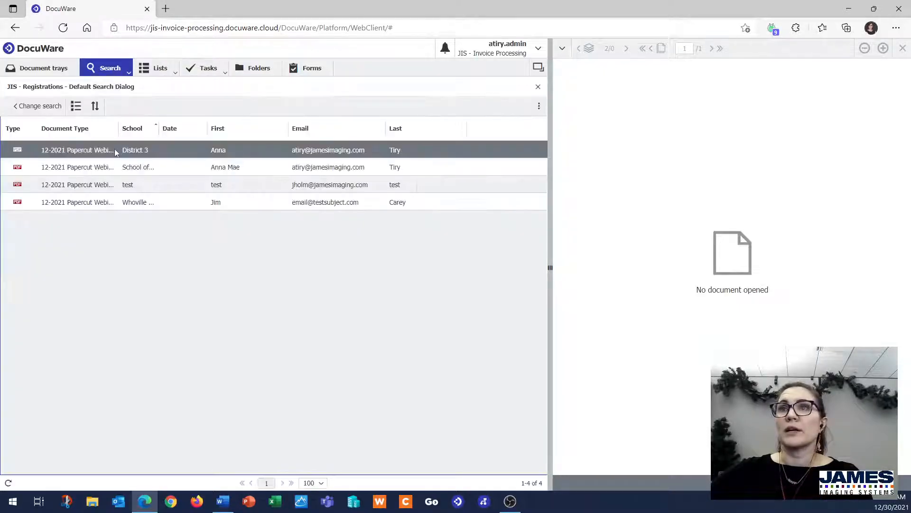
click(38, 106)
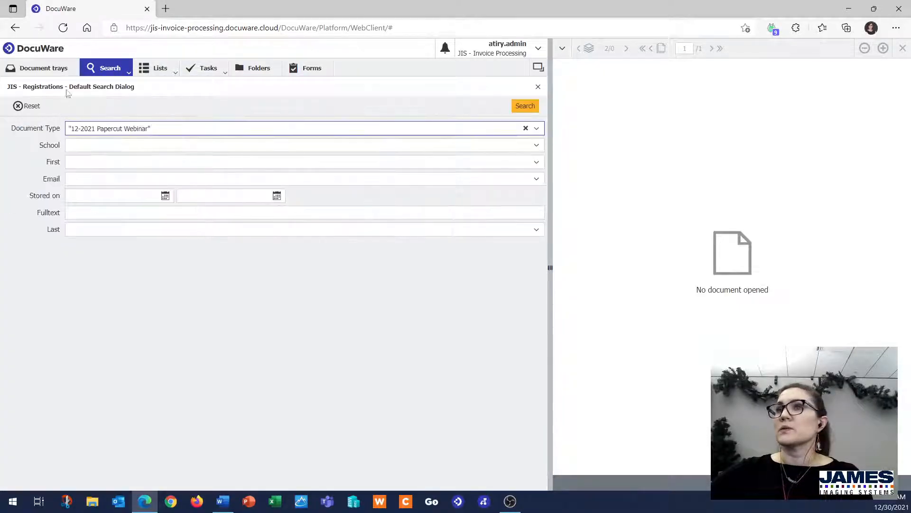
click(28, 106)
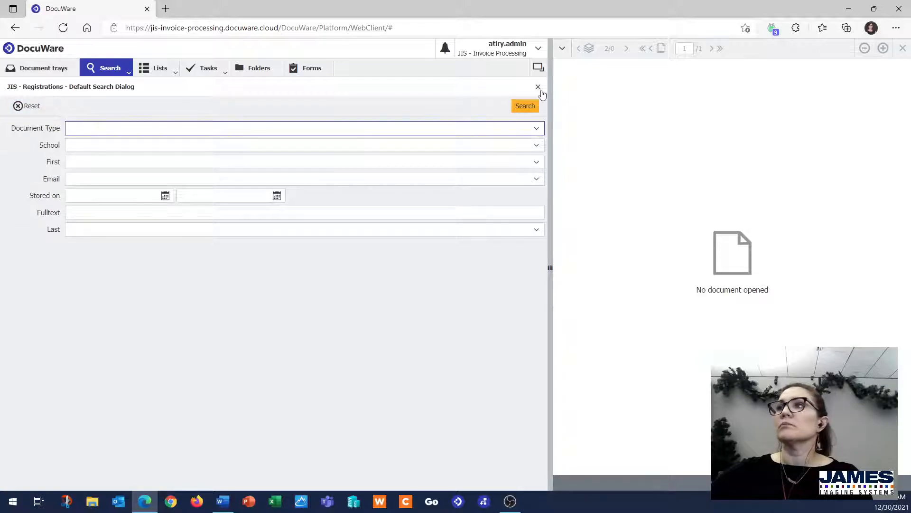
click(537, 87)
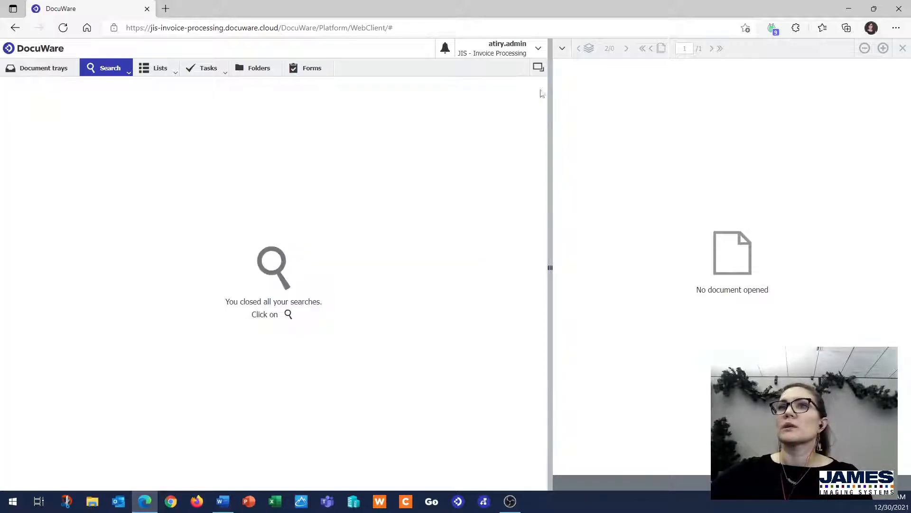
Step: Search JIS - Registrations with the Default Search Dialog for document type "12-2021 Papercut Webinar"
click(128, 74)
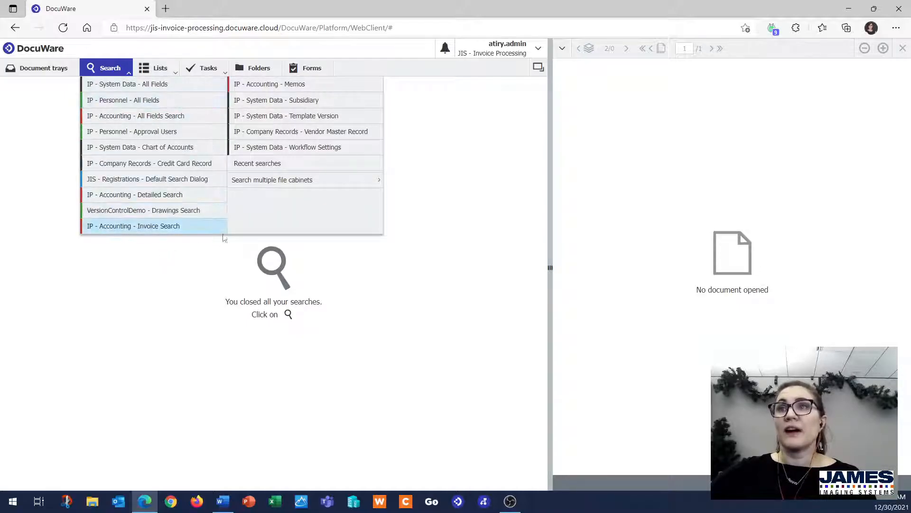
click(139, 183)
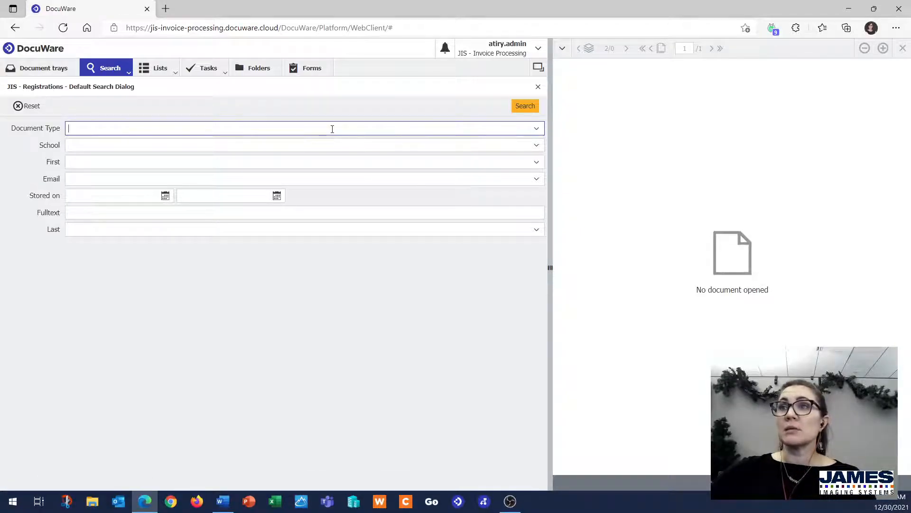
text(12-)
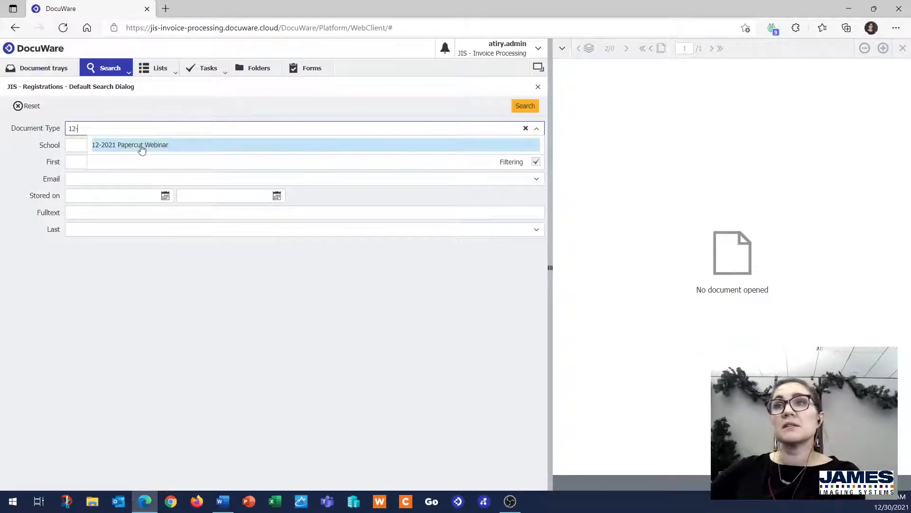
click(142, 146)
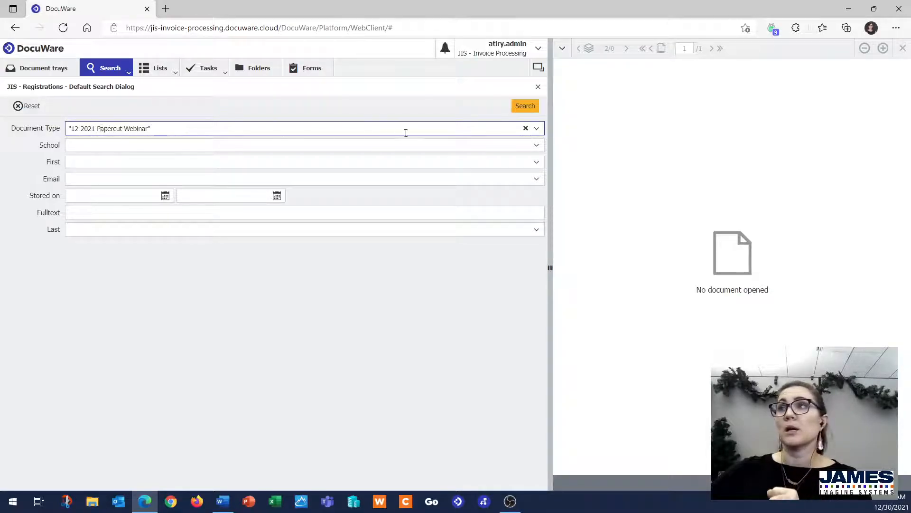
click(527, 107)
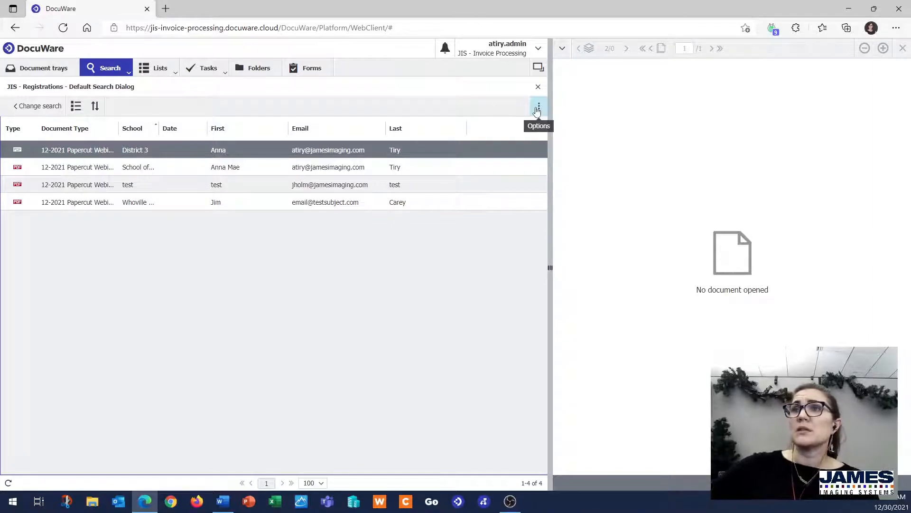
Step: Reorder the result columns so Date comes last and Last sits directly between First and Email
drag(230, 132, 450, 129)
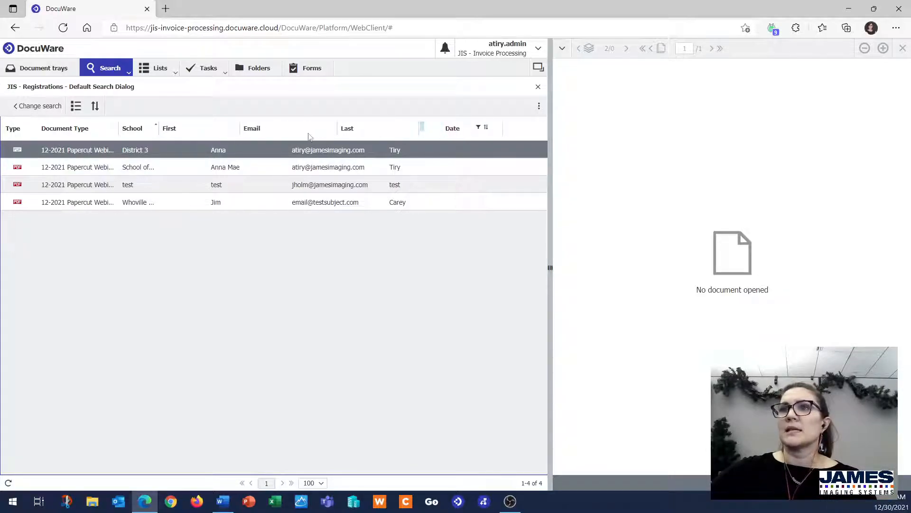
drag(346, 131, 250, 131)
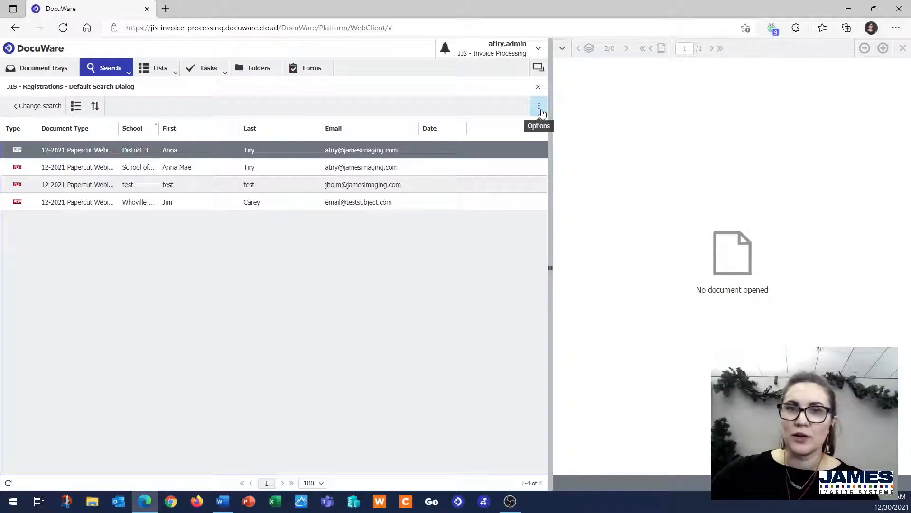
Step: Start saving this search as a list and name it "12-2021 Papercut Webinar Registrants"
click(540, 107)
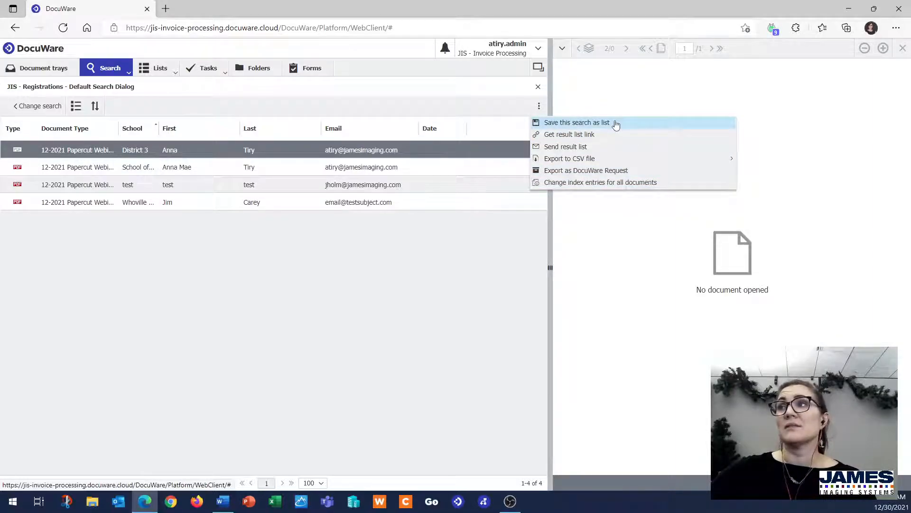
click(606, 123)
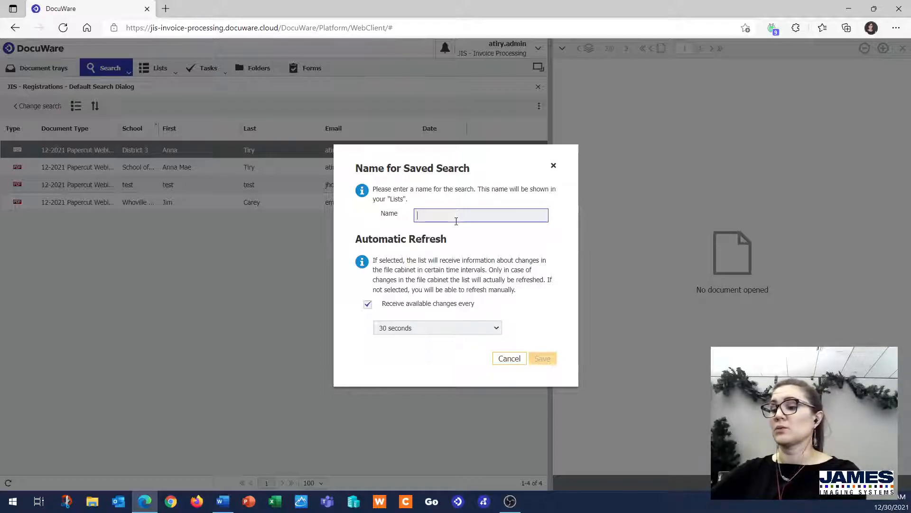
text(12-20-2)
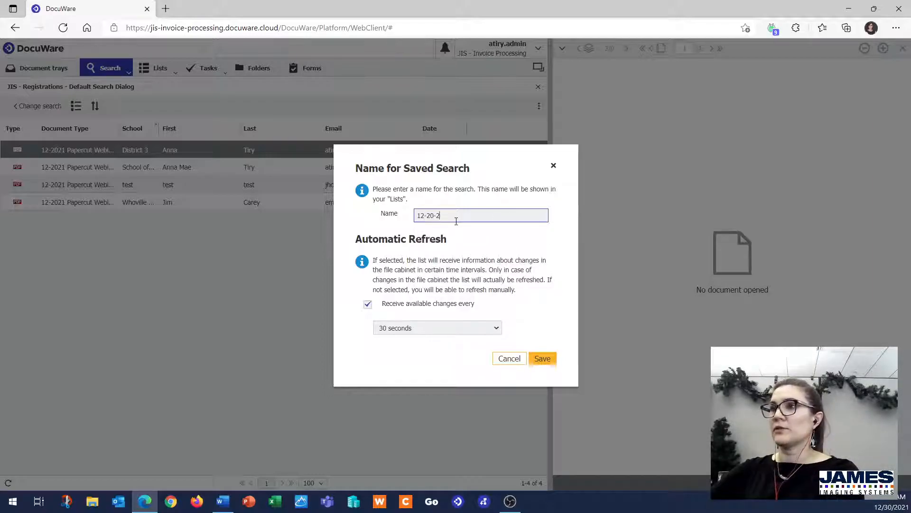
key(BackSpace)
key(BackSpace)
text(21)
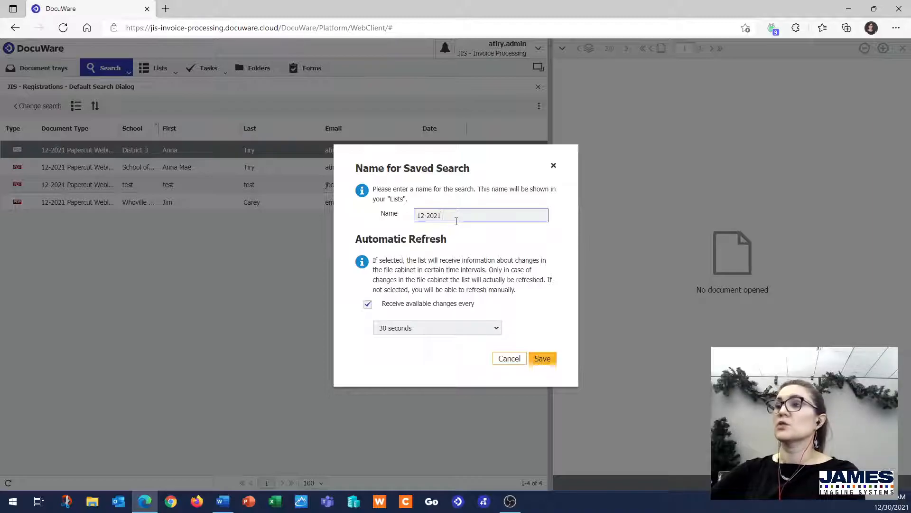
text( P)
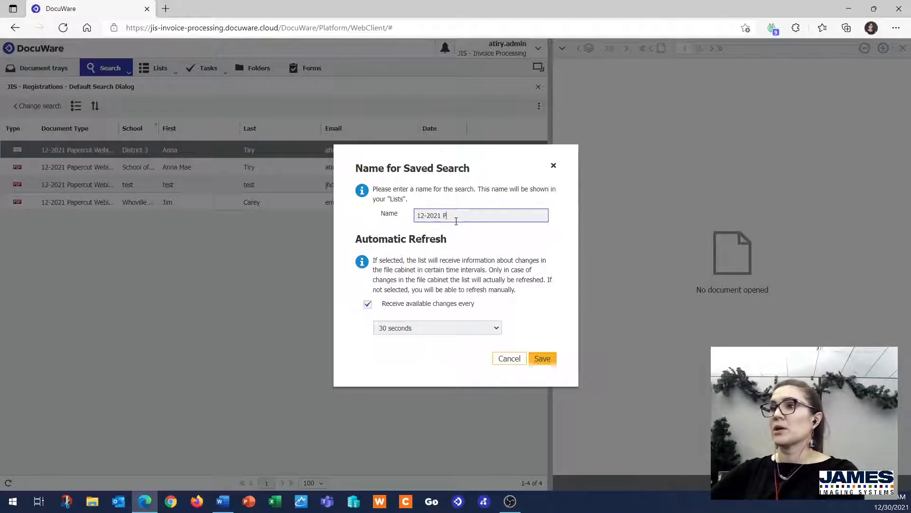
text(apercut Webinar Registrants)
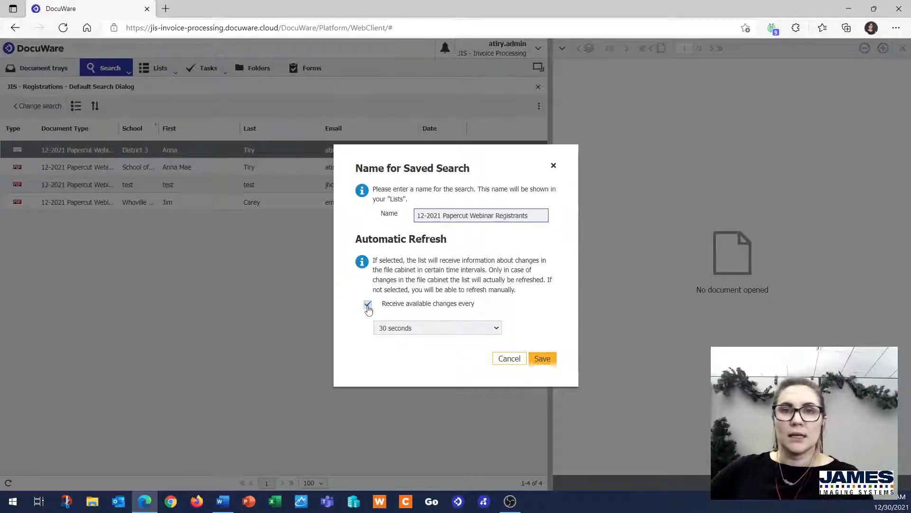
Step: Set the list's automatic refresh interval to 1 second and save the list
click(431, 329)
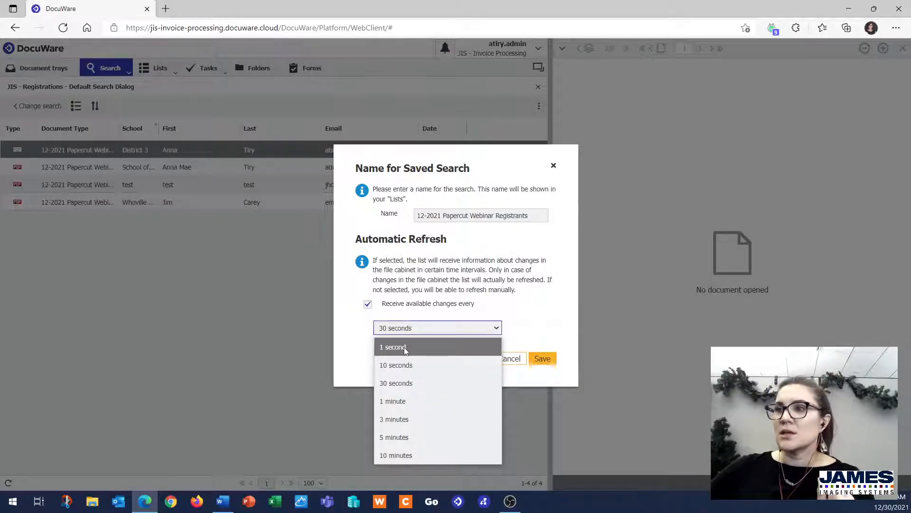
click(405, 349)
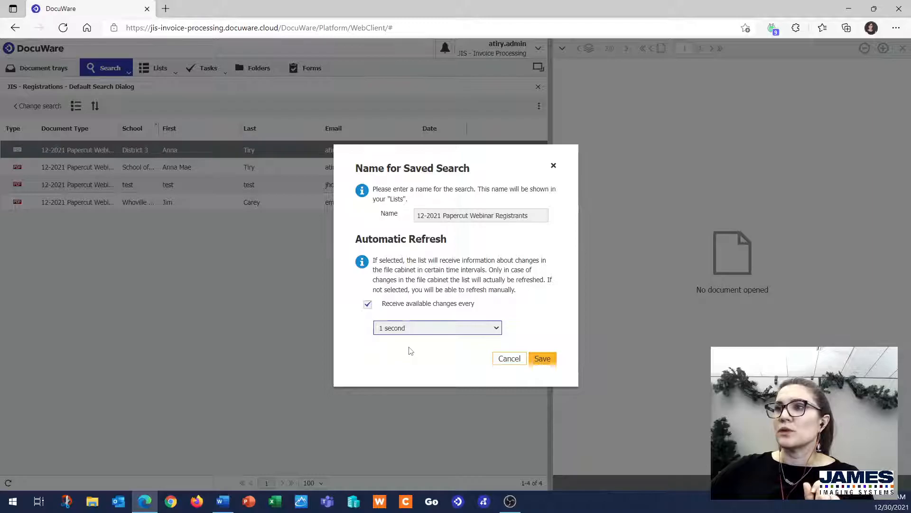
click(544, 363)
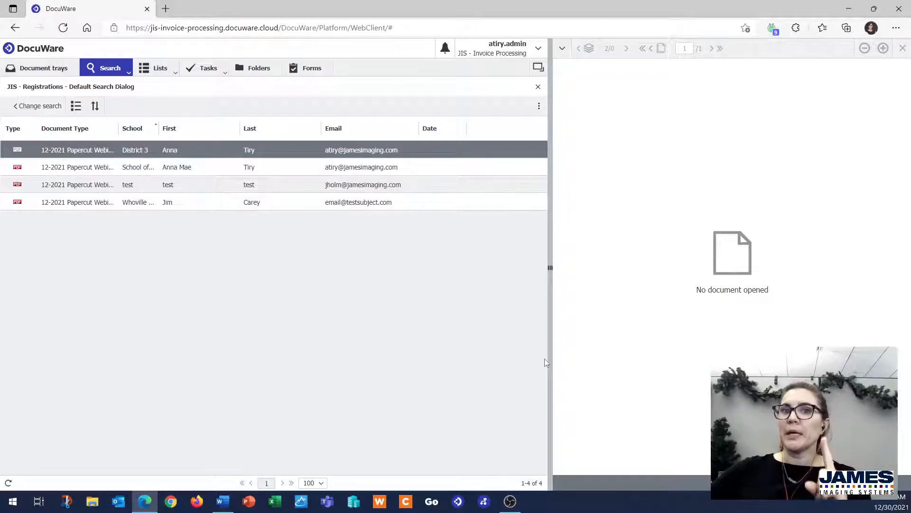
Step: Open the saved "12-2021 Papercut Webinar Registrants" list
click(175, 73)
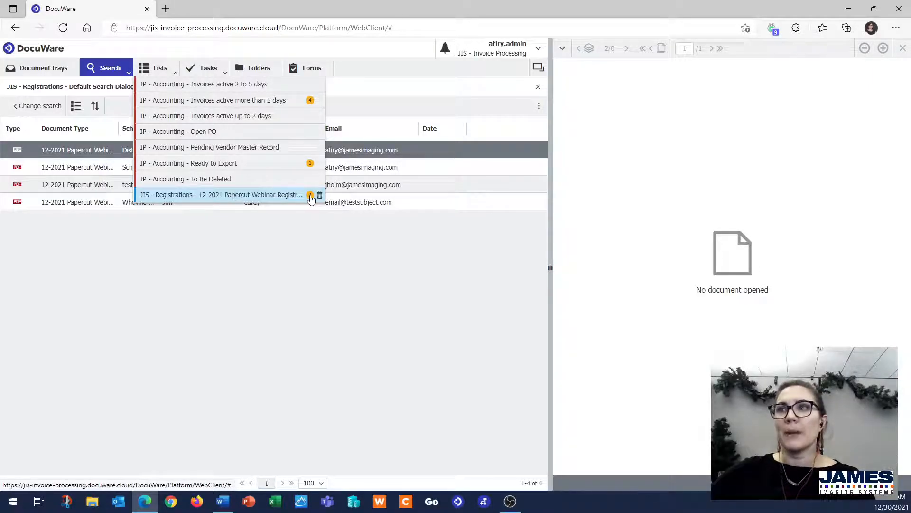
click(281, 196)
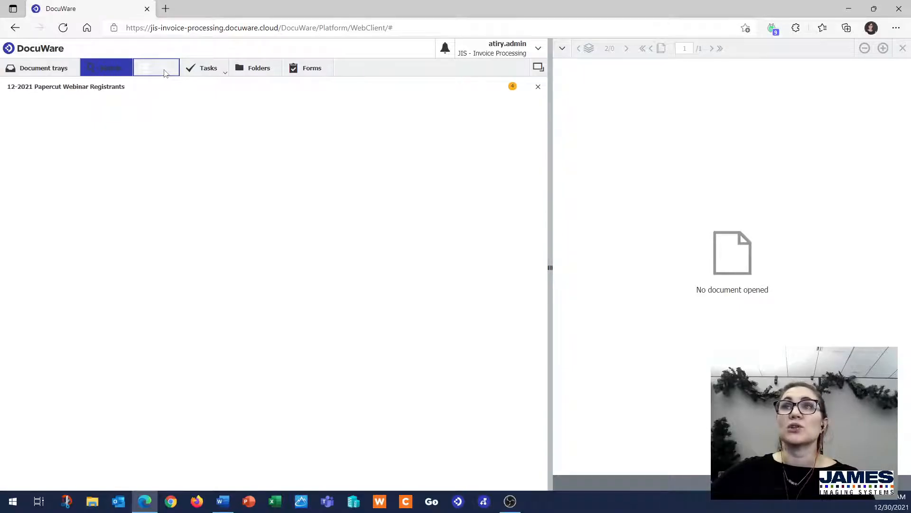